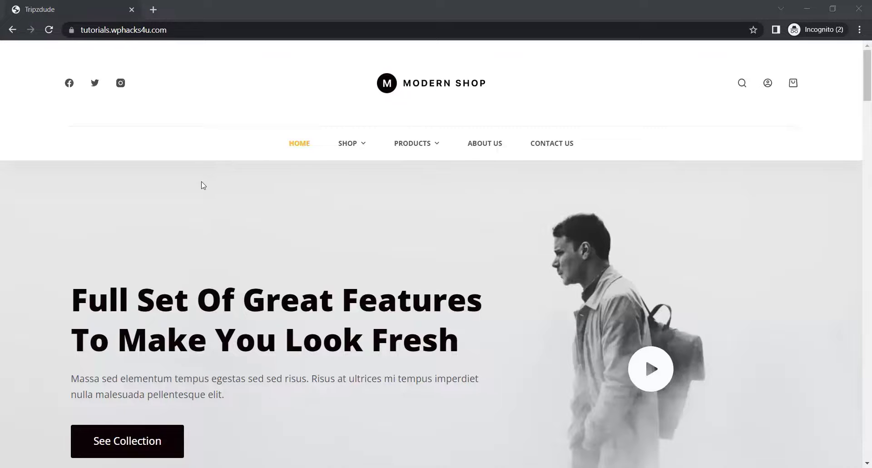
- Scroll down the storefront to the sale items and add the ₹70 Aturna backpack to the cart
scroll(203, 185, "down", 2)
scroll(203, 185, "down", 6)
scroll(203, 185, "down", 2)
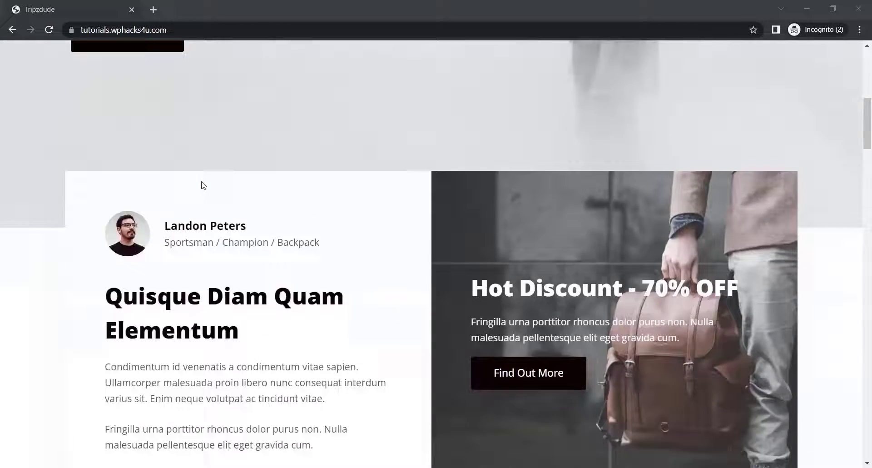
scroll(203, 185, "down", 6)
scroll(203, 185, "down", 3)
scroll(203, 184, "down", 5)
scroll(202, 184, "down", 8)
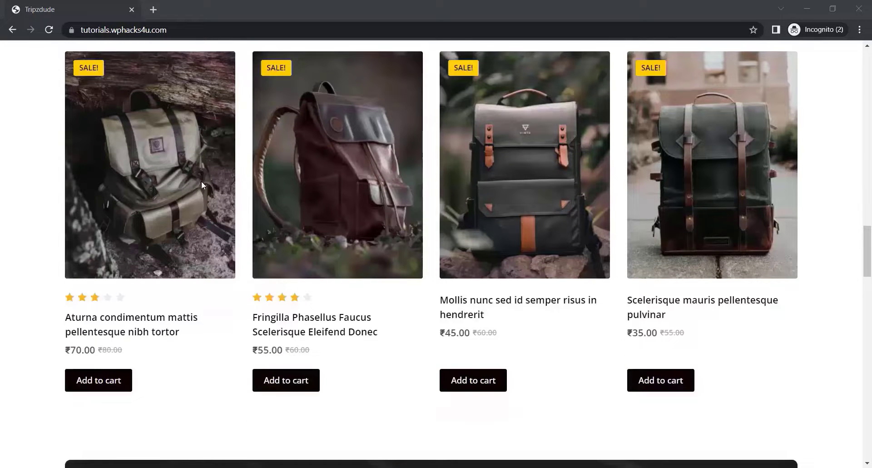
scroll(202, 185, "down", 1)
scroll(202, 185, "down", 5)
scroll(202, 185, "down", 2)
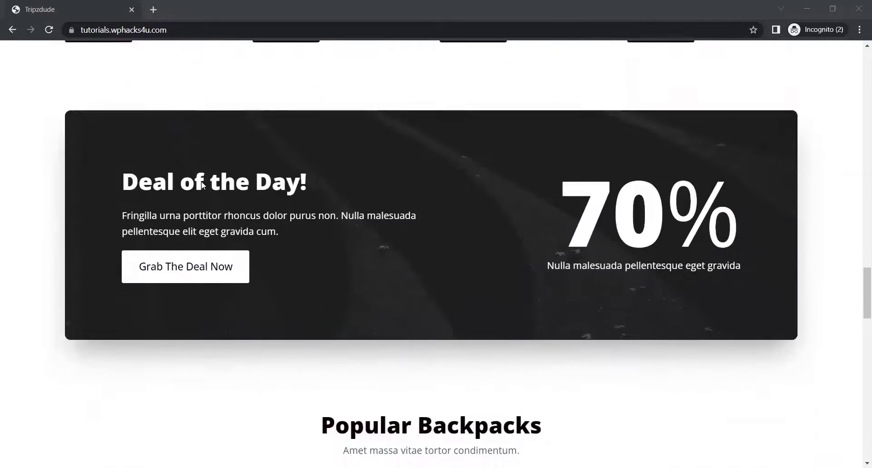
scroll(203, 185, "down", 6)
scroll(203, 184, "down", 1)
scroll(203, 184, "down", 3)
scroll(203, 185, "down", 3)
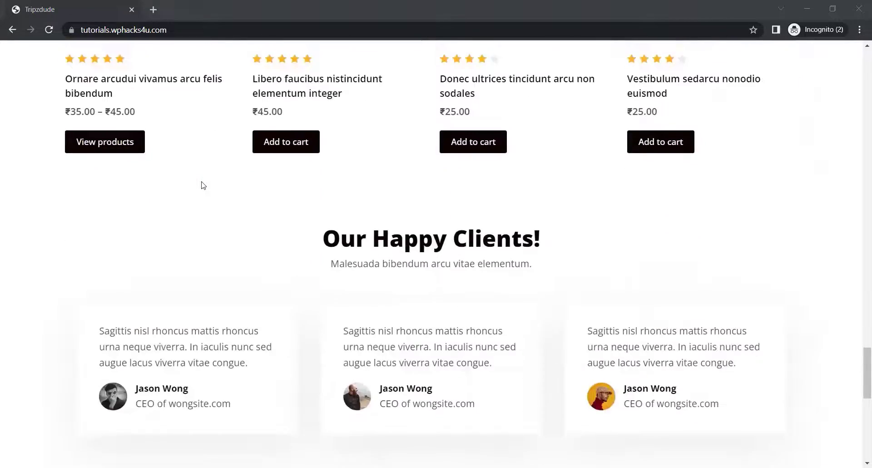
scroll(203, 185, "down", 6)
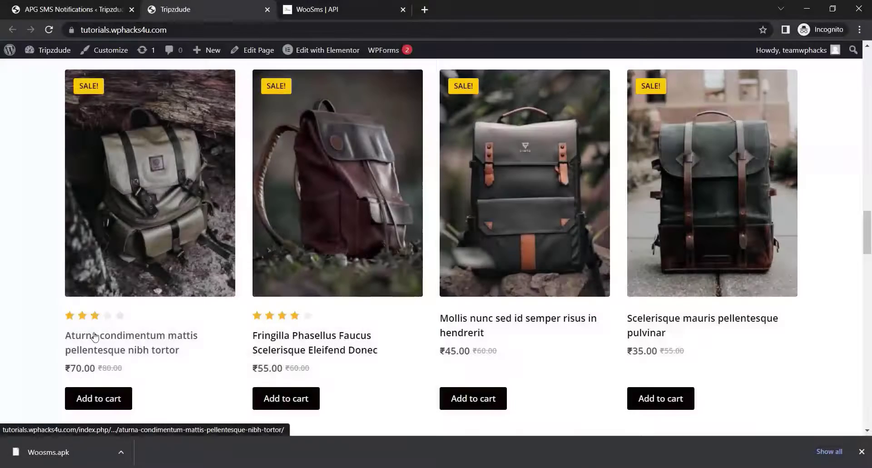
left_click(104, 404)
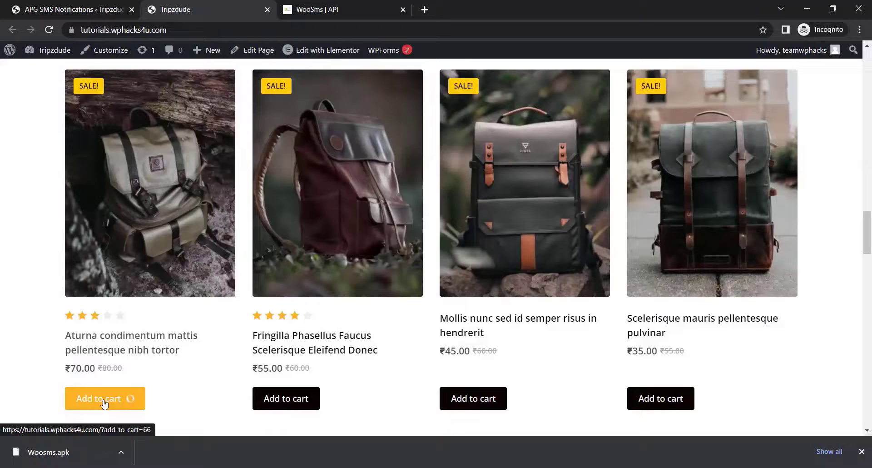
- Go from the cart to checkout and scroll the checkout form showing the backpack
left_click(105, 402)
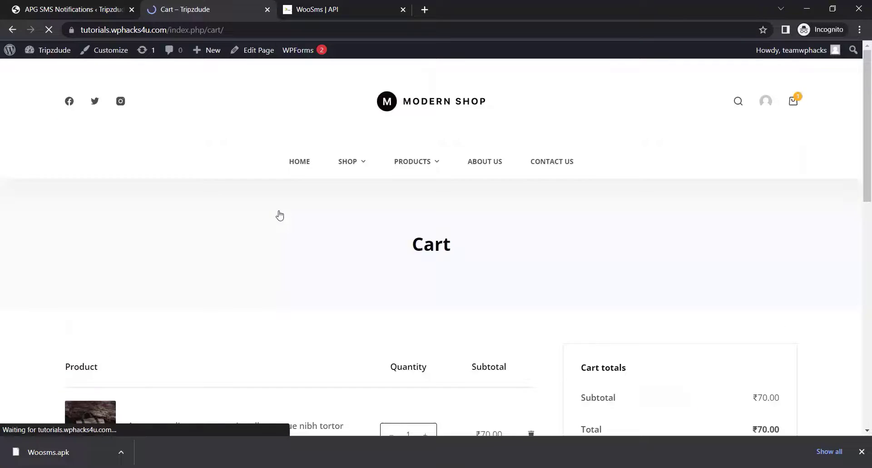
scroll(279, 216, "down", 4)
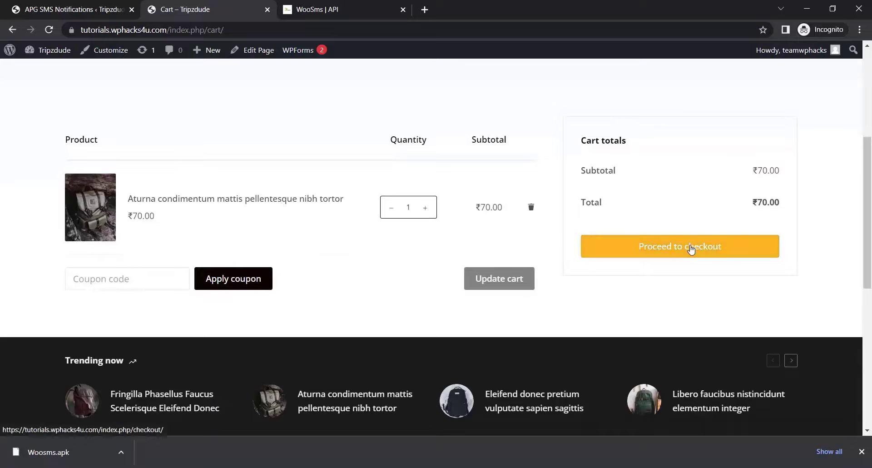
scroll(381, 244, "down", 3)
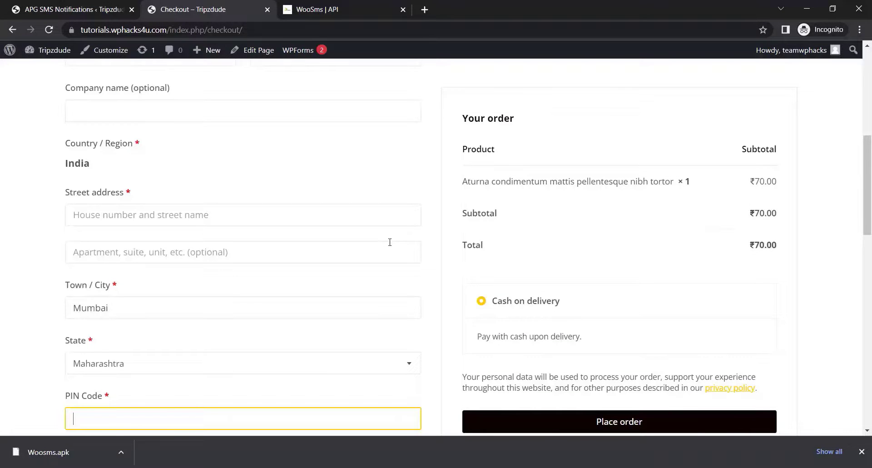
scroll(389, 242, "down", 1)
scroll(389, 246, "down", 3)
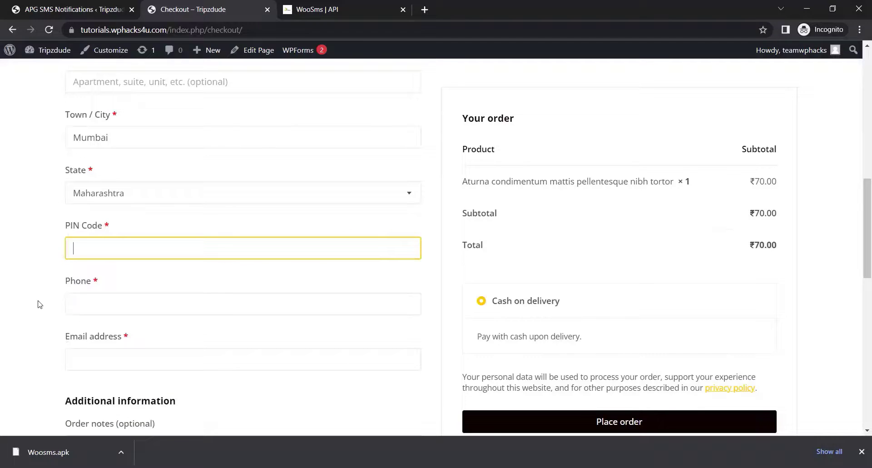
scroll(43, 299, "down", 1)
- Scroll the Tripzdude admin dashboard while heading to Plugins > Add New
scroll(55, 299, "down", 2)
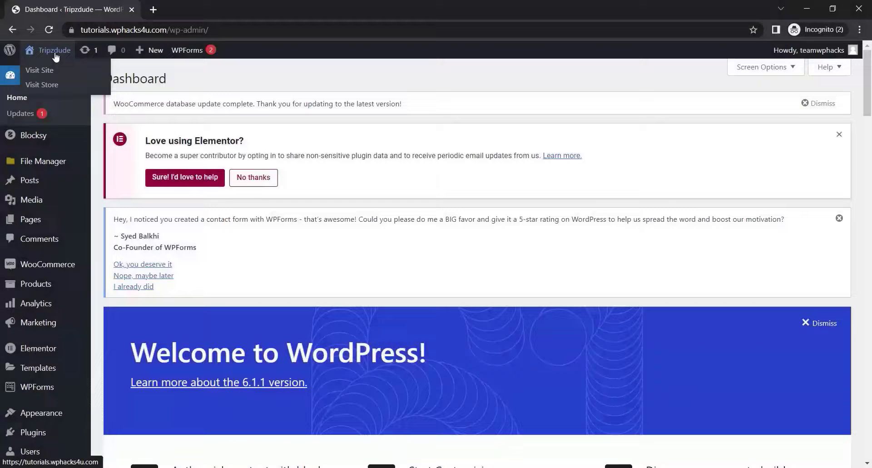
scroll(73, 254, "down", 3)
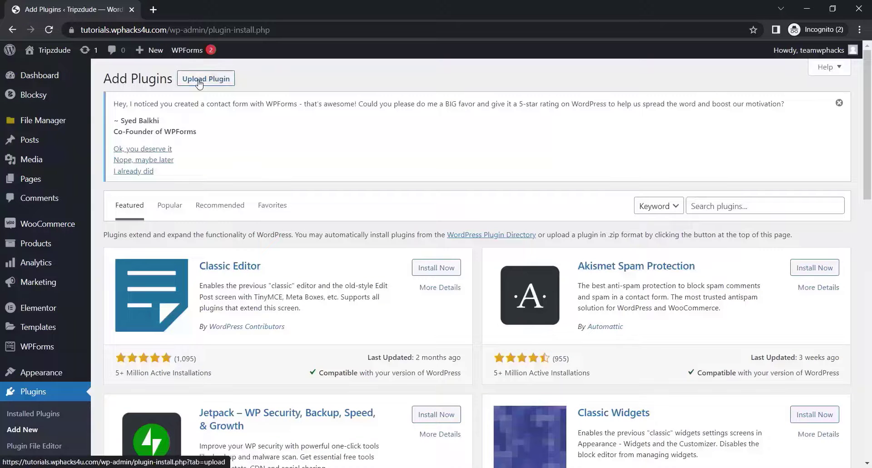
- Upload WooSms.zip as a new plugin, install it and activate it
left_click(209, 78)
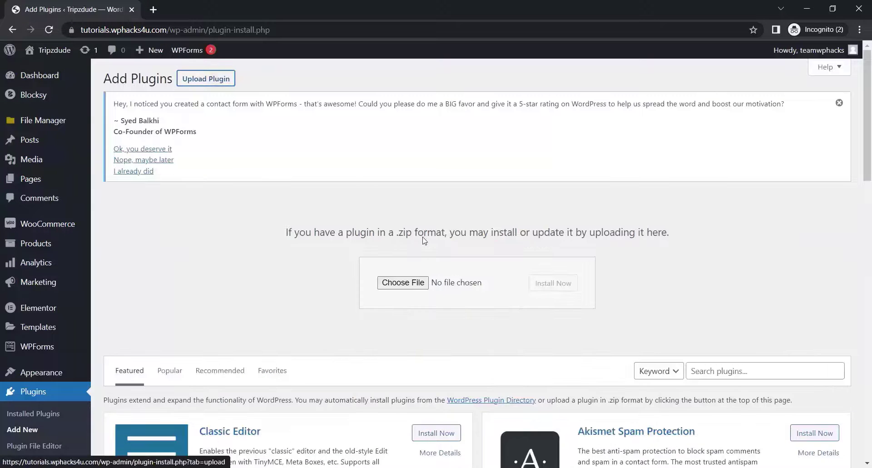
left_click(404, 282)
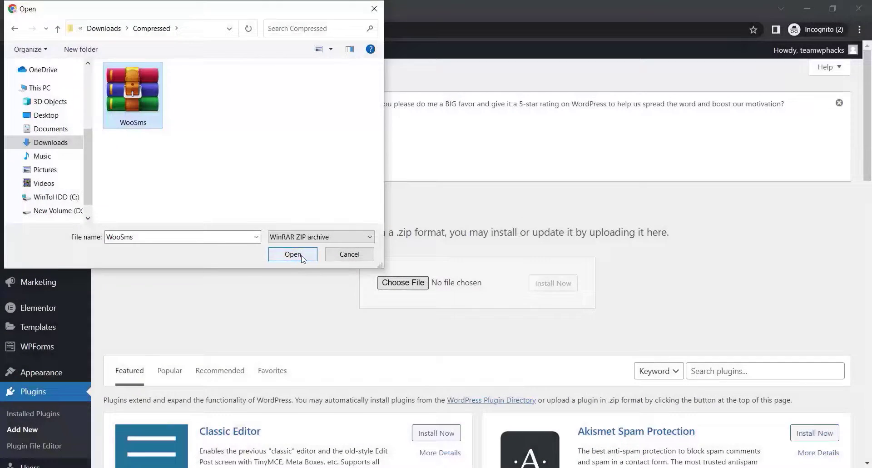
left_click(293, 254)
left_click(567, 290)
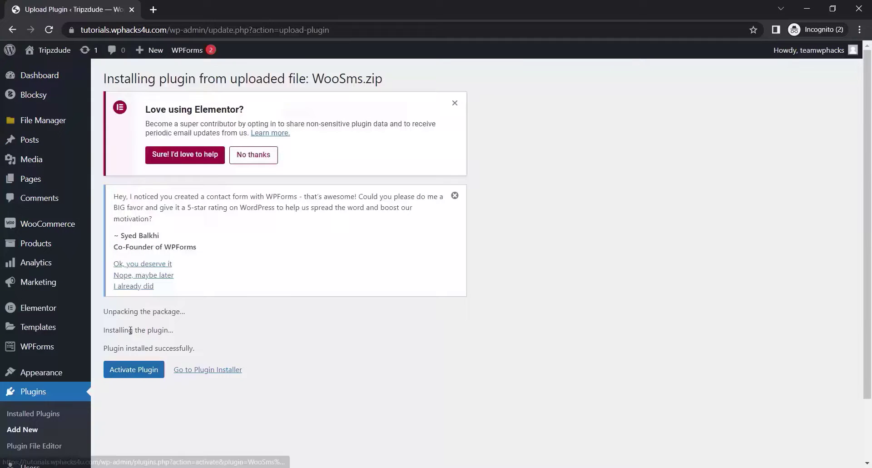
left_click(134, 370)
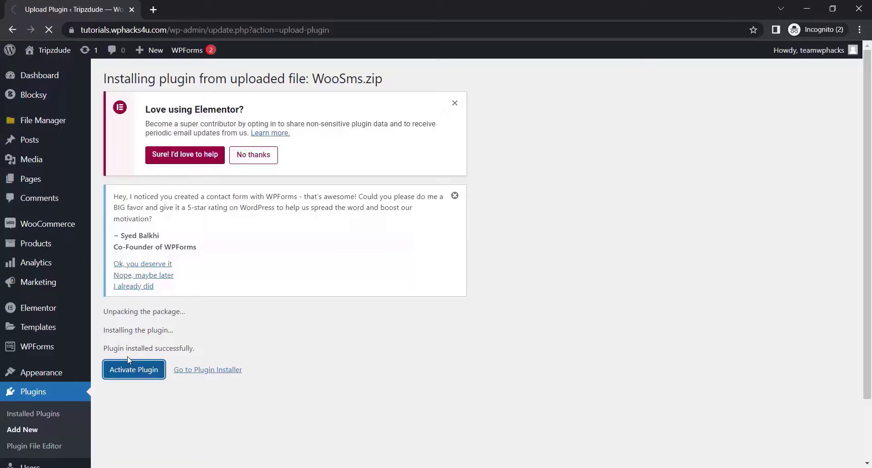
- Open the WooSms plugin's SMS Notifications settings page
scroll(182, 304, "down", 2)
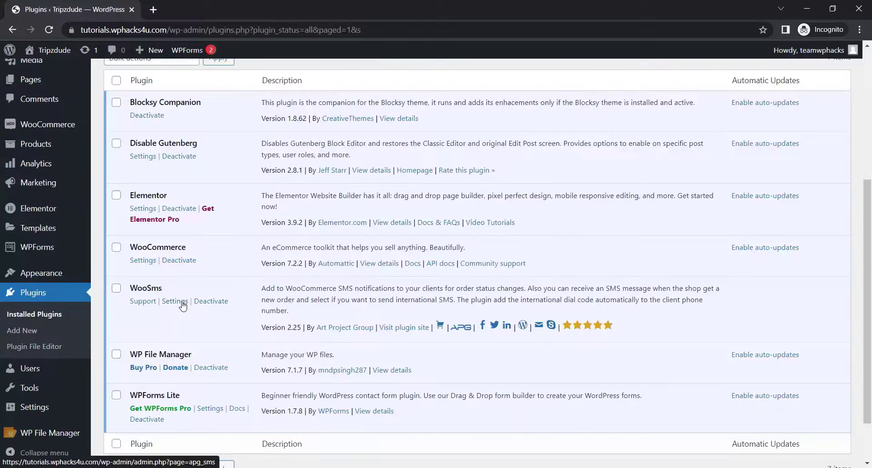
left_click(175, 302)
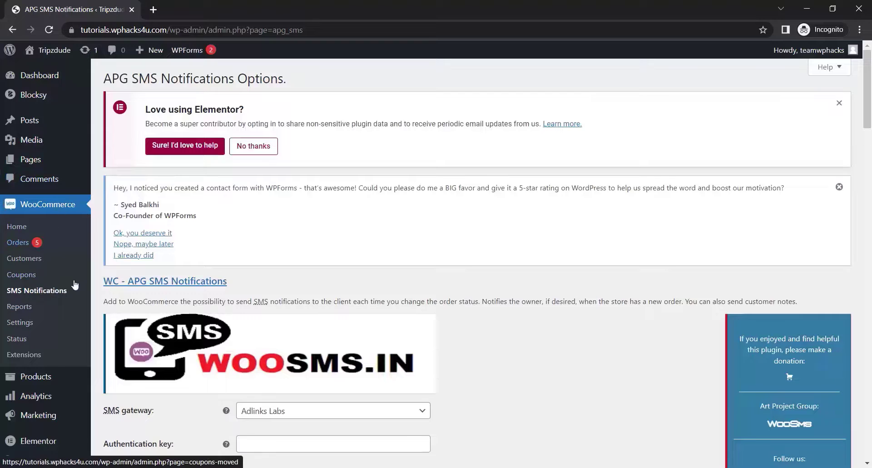
scroll(428, 263, "down", 2)
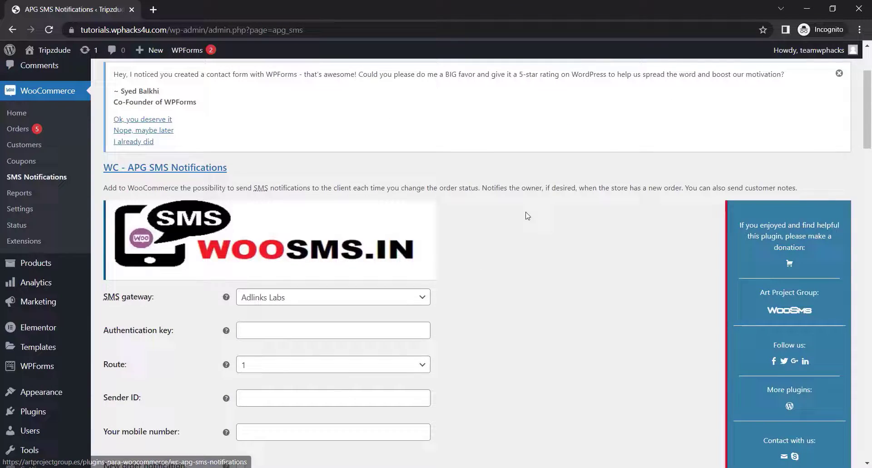
scroll(527, 215, "down", 2)
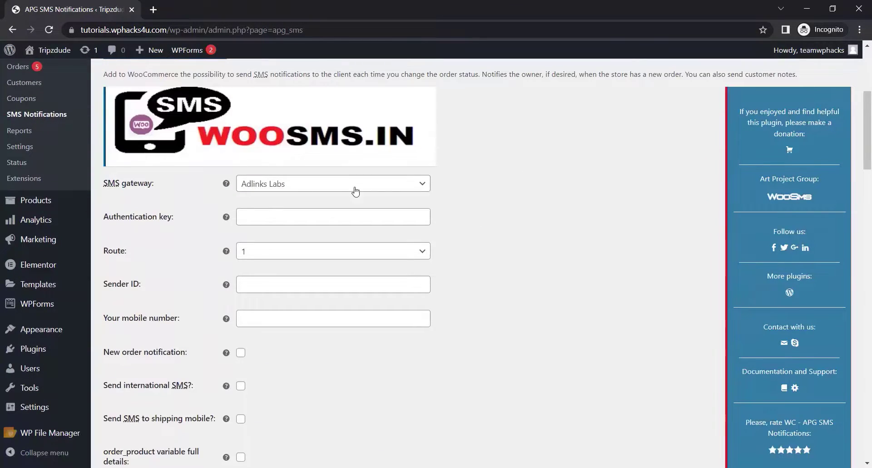
- Expand the SMS gateway dropdown and scroll to the bottom where WooSms is listed
left_click(295, 189)
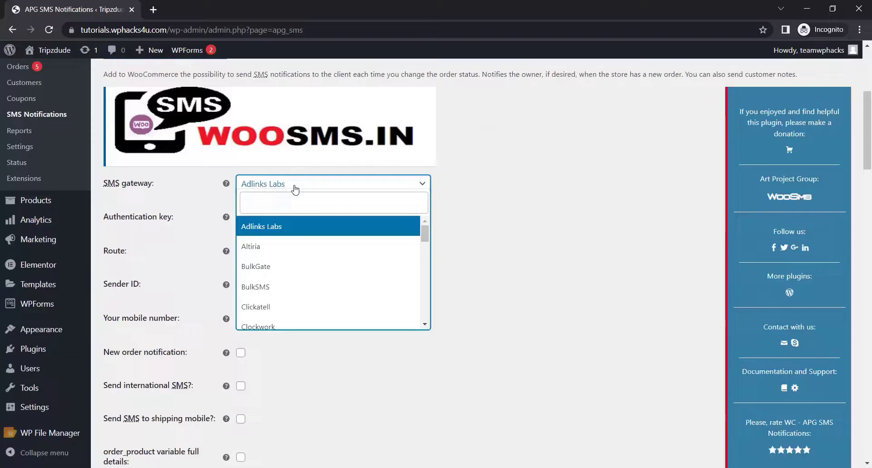
scroll(296, 273, "down", 4)
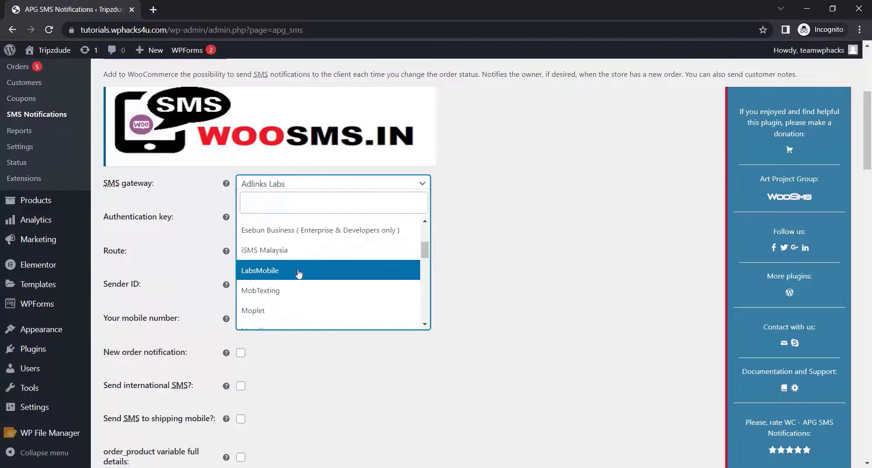
scroll(299, 273, "down", 2)
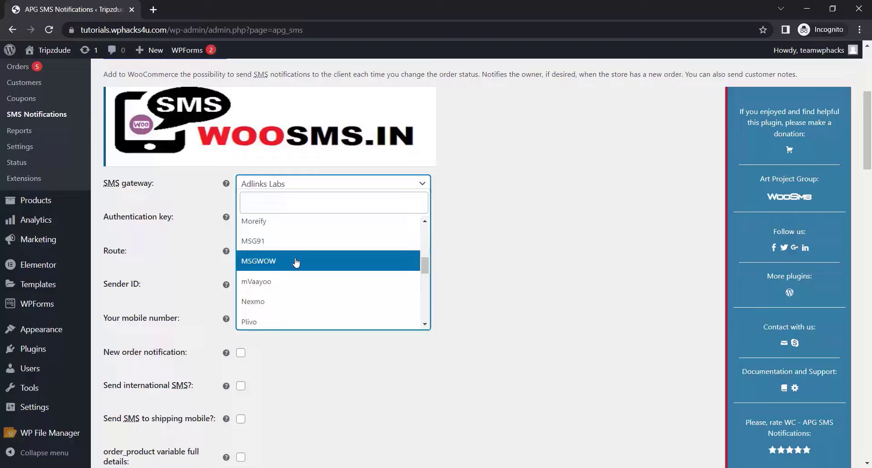
scroll(293, 267, "down", 2)
scroll(293, 267, "down", 1)
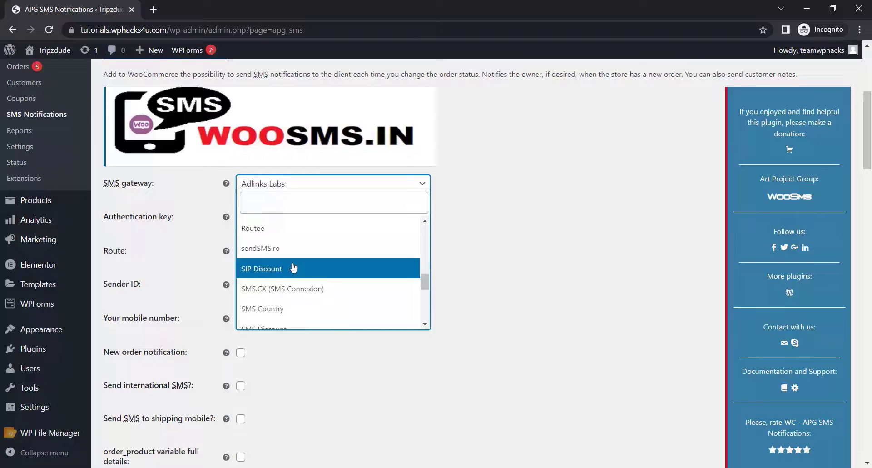
scroll(293, 267, "down", 4)
scroll(293, 267, "down", 2)
scroll(294, 267, "down", 2)
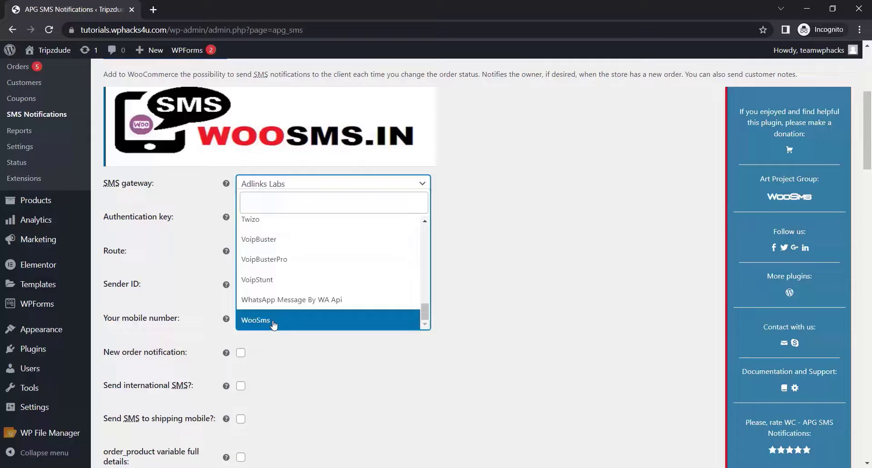
- Choose WooSms as the SMS gateway and open woosms.in in a new tab
left_click(274, 324)
left_click(395, 162)
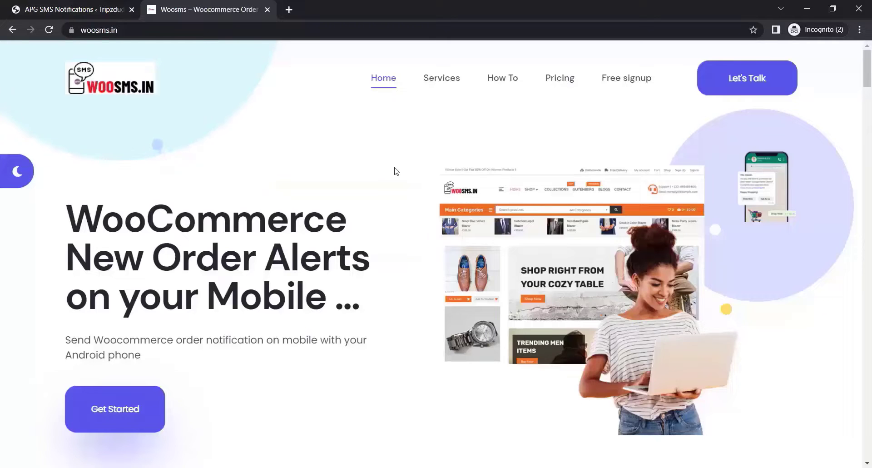
scroll(396, 172, "down", 3)
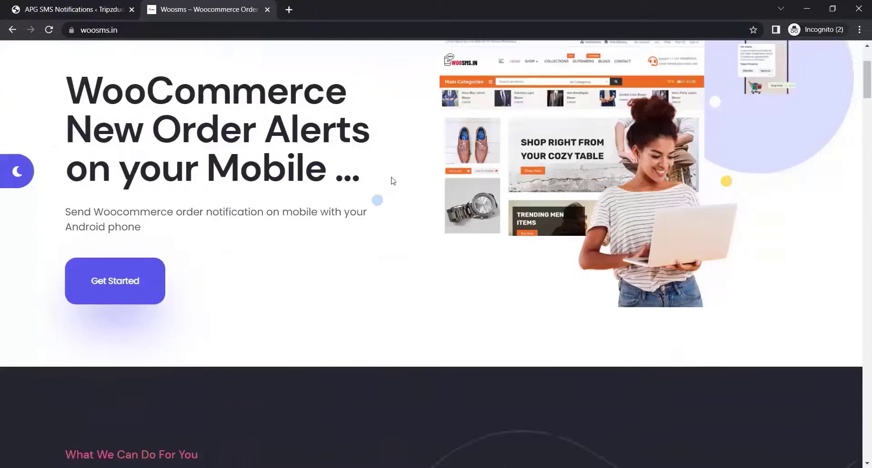
scroll(395, 175, "down", 2)
- Scroll the woosms.in homepage down to its contact section, then go to the Get Started sign-in page
scroll(394, 177, "down", 2)
scroll(393, 182, "down", 4)
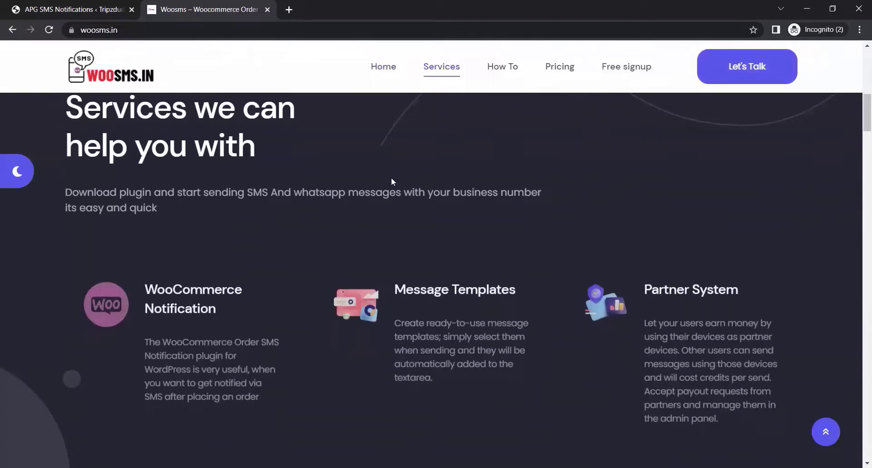
scroll(392, 181, "down", 5)
scroll(392, 179, "down", 3)
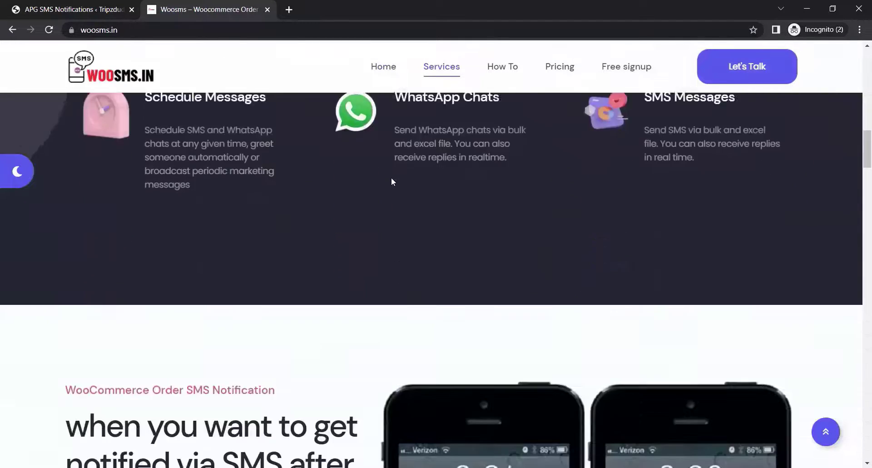
scroll(392, 178, "down", 2)
scroll(391, 179, "down", 1)
scroll(391, 179, "down", 5)
scroll(391, 182, "down", 1)
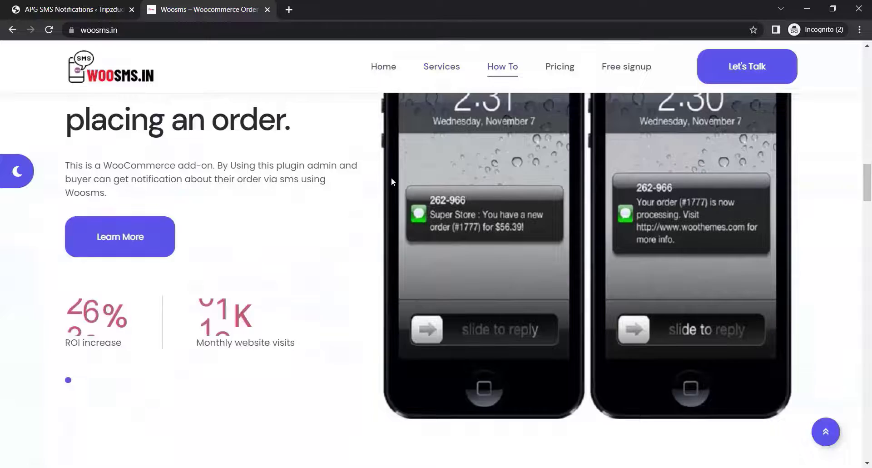
scroll(391, 181, "down", 5)
scroll(391, 179, "down", 2)
scroll(392, 178, "down", 6)
scroll(392, 178, "down", 1)
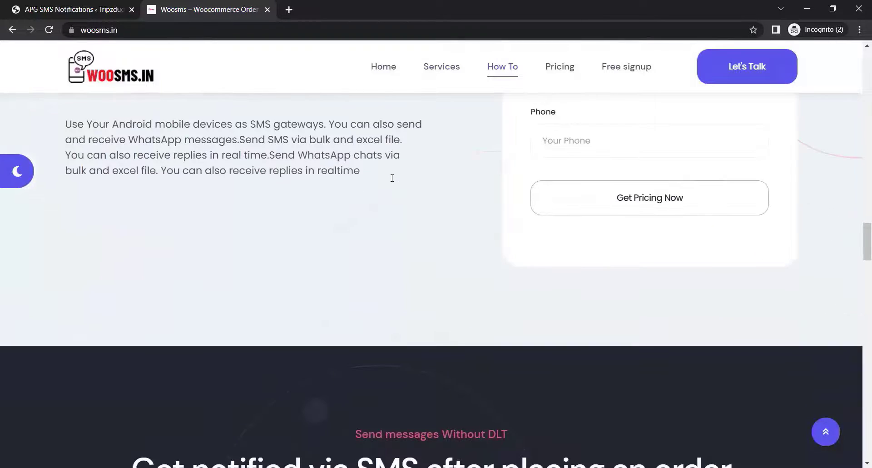
scroll(391, 177, "down", 3)
scroll(391, 177, "down", 3)
scroll(391, 178, "down", 5)
scroll(391, 178, "down", 3)
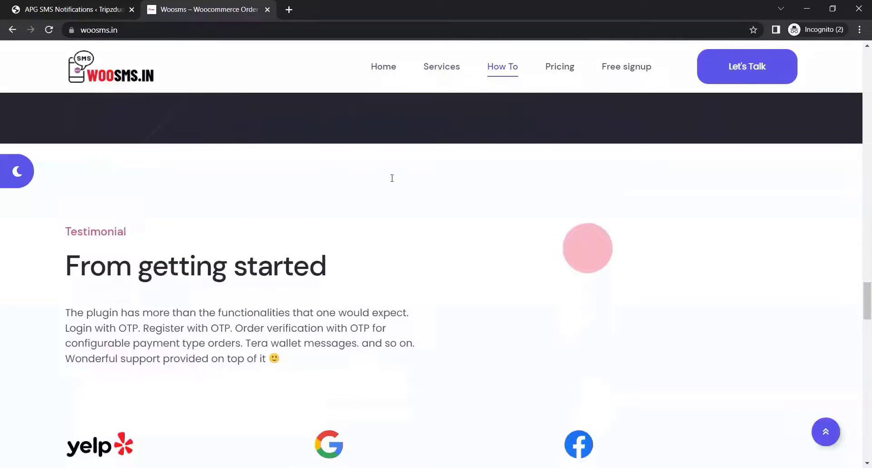
scroll(392, 178, "down", 3)
scroll(391, 177, "down", 4)
scroll(392, 178, "down", 2)
scroll(392, 177, "down", 5)
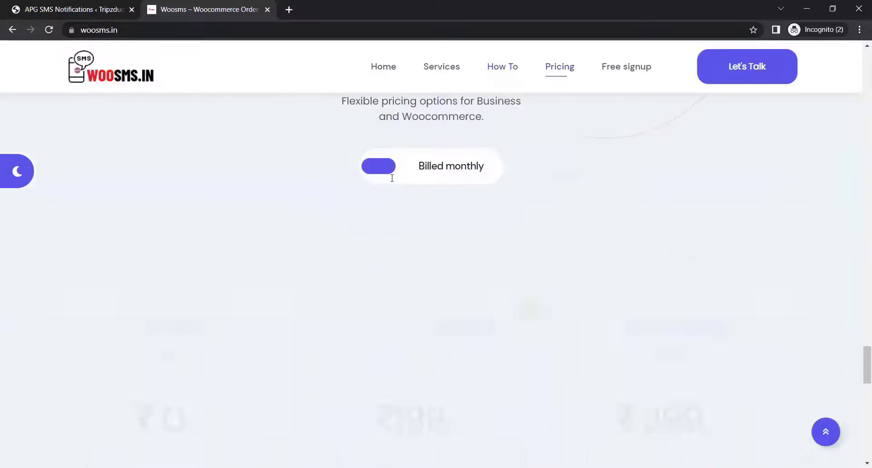
scroll(392, 179, "down", 6)
scroll(392, 182, "down", 1)
scroll(391, 178, "down", 8)
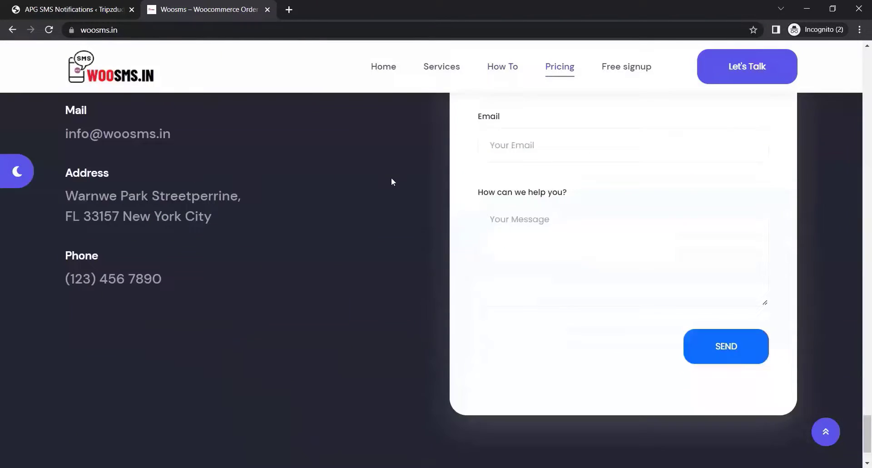
scroll(391, 178, "down", 1)
scroll(391, 178, "down", 1)
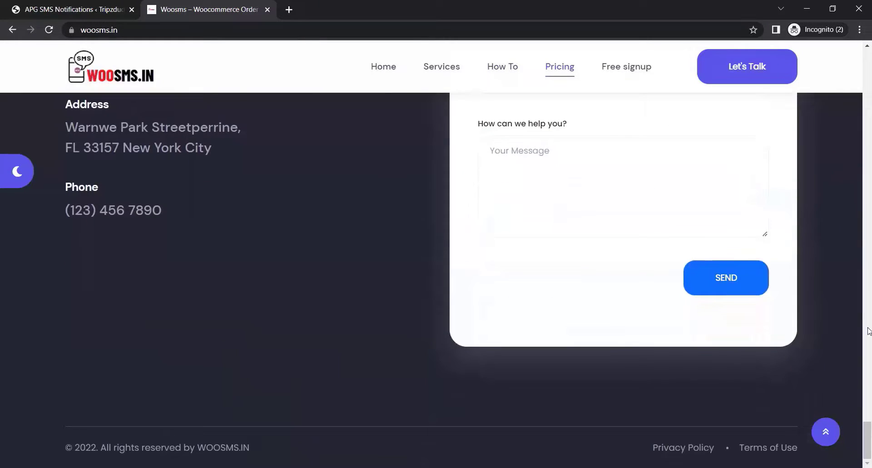
left_click_drag(868, 436, 870, 50)
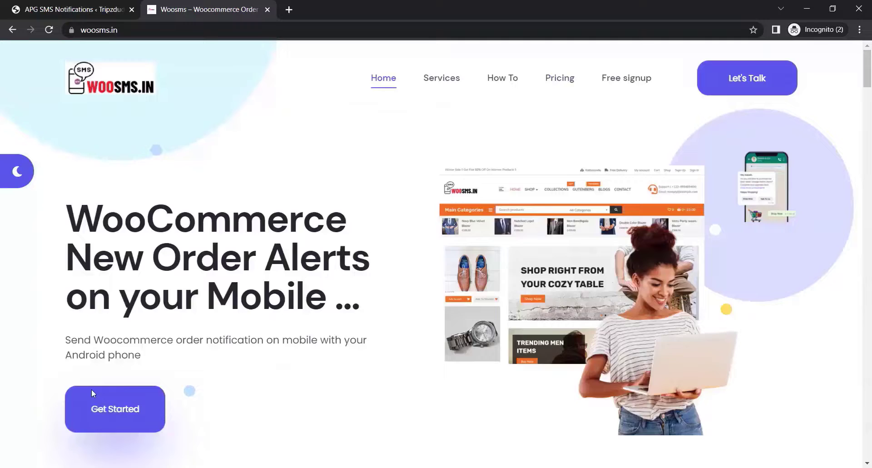
left_click(111, 409)
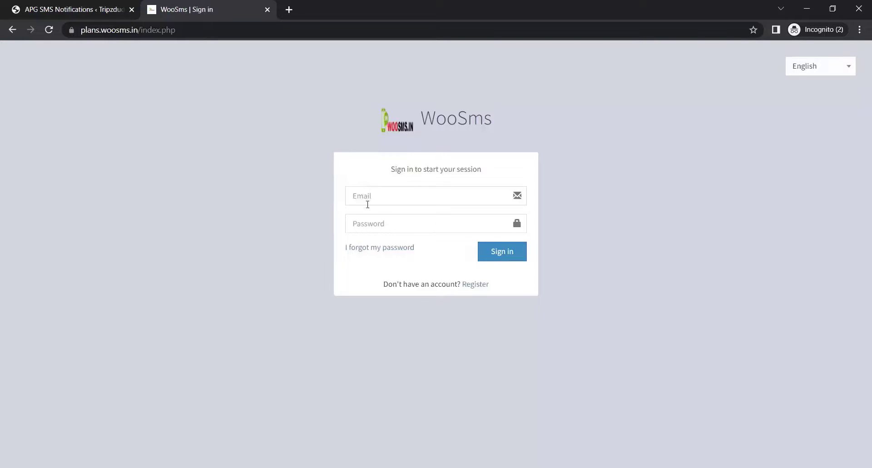
- Register a WooSms account and download Woosms.apk from the Add Device instructions
left_click(474, 287)
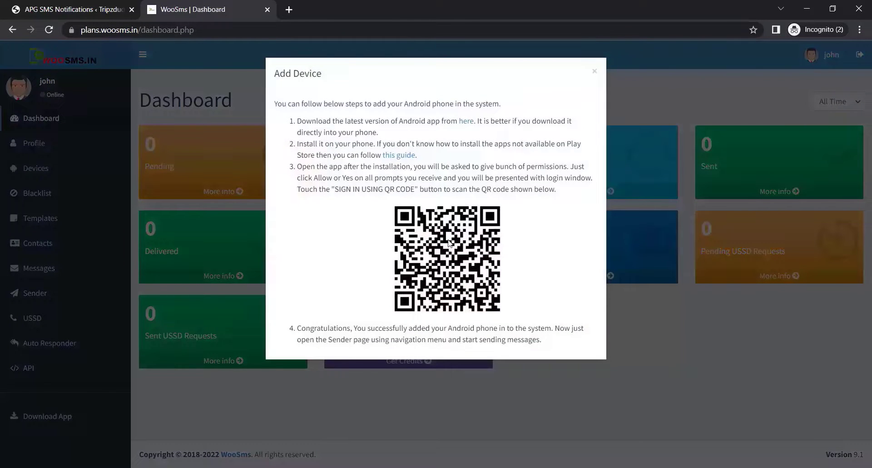
left_click(466, 121)
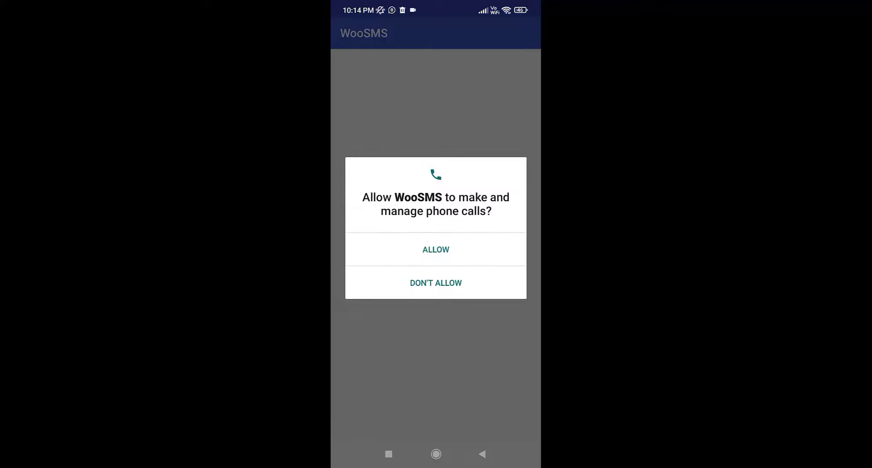
- Allow the WooSMS app's call, SMS and file permissions, then close the Add Device dialog
left_click(436, 250)
left_click(435, 249)
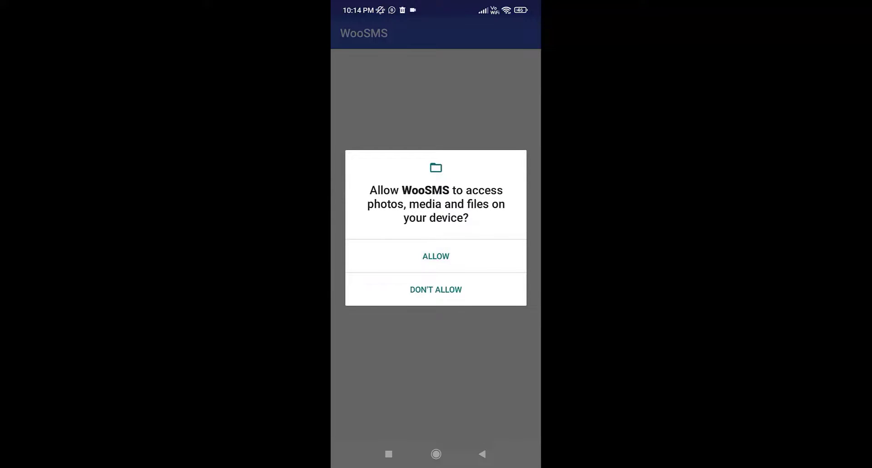
left_click(436, 256)
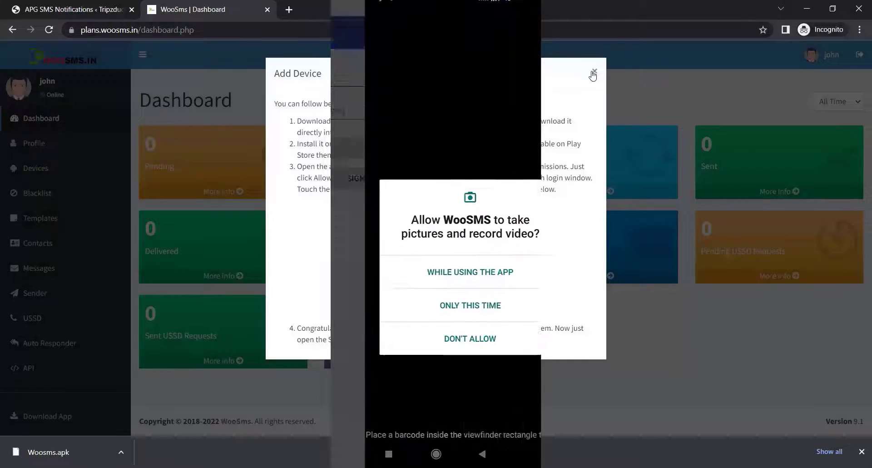
left_click(596, 74)
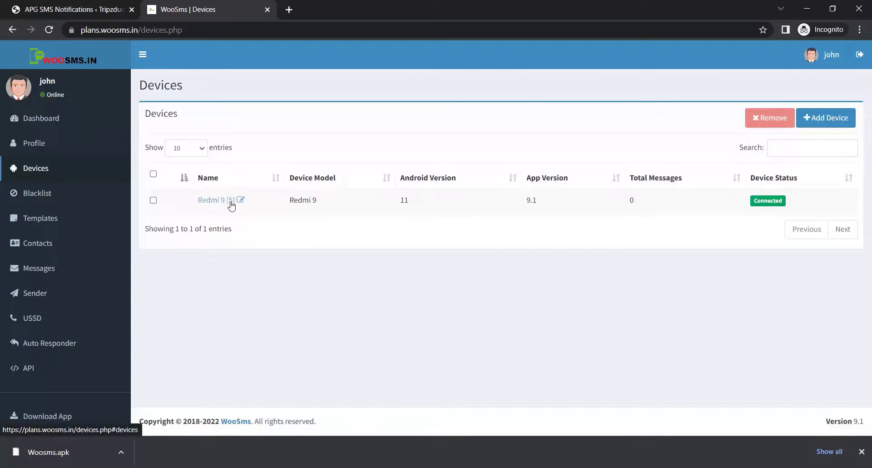
- Enter Device ID 5 in the WordPress WooSms gateway settings
left_click(78, 9)
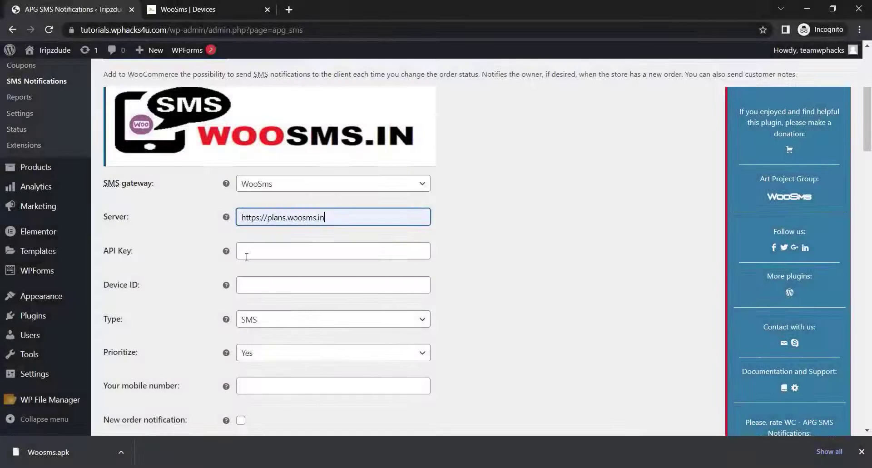
left_click(249, 285)
type("5")
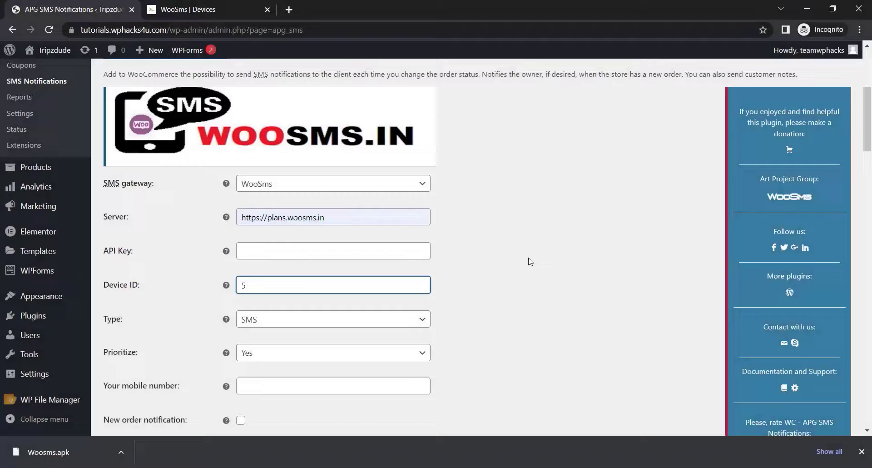
- Select the full API key on the WooSms API page for copying
left_click(155, 9)
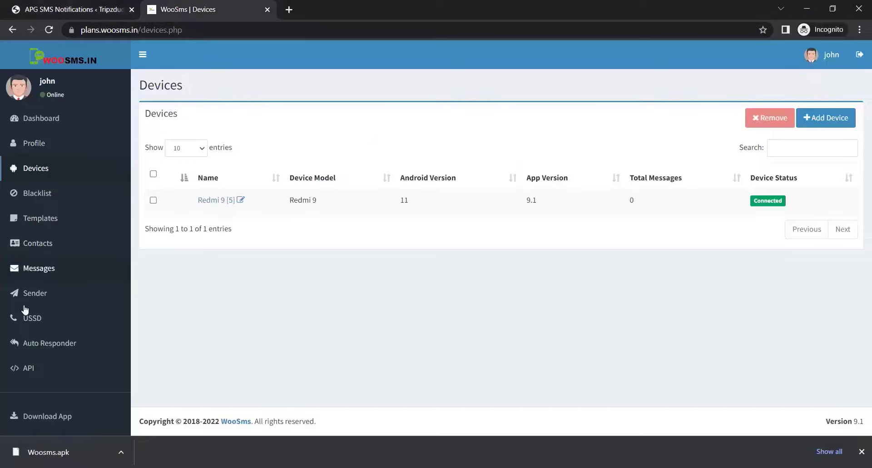
left_click(26, 368)
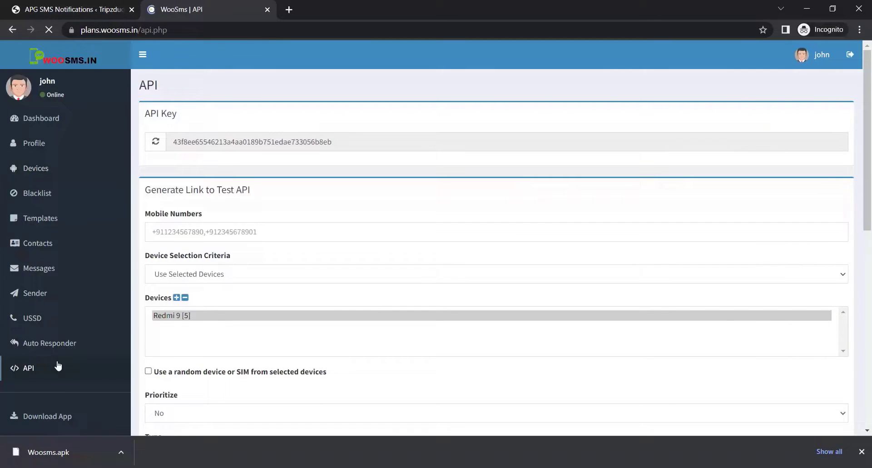
left_click_drag(341, 145, 164, 141)
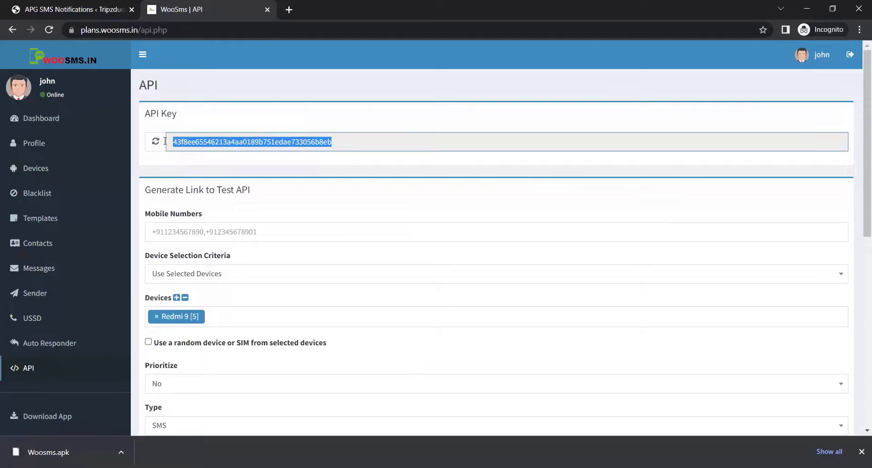
right_click(195, 142)
- Copy the WooSms API key and paste it into the WordPress API Key field
left_click(223, 151)
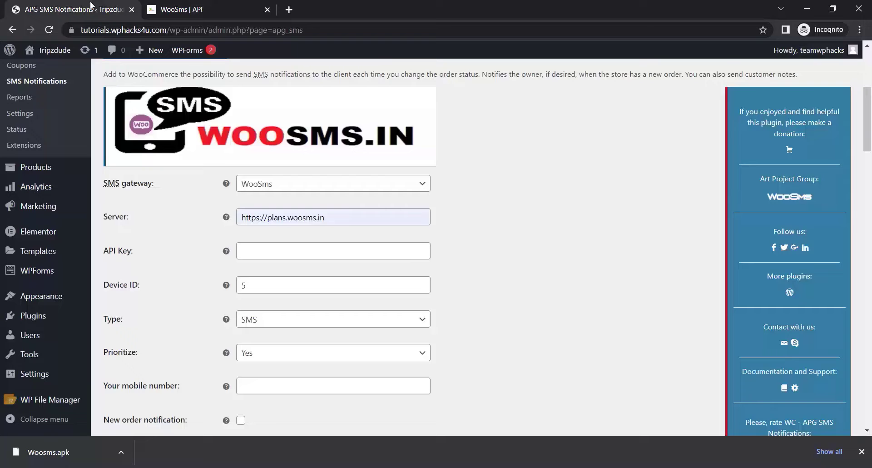
right_click(241, 251)
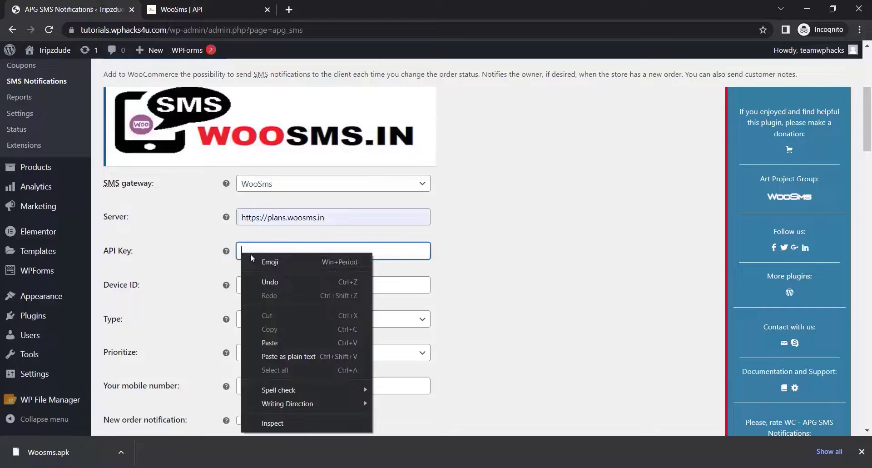
left_click(278, 344)
- Enable New order notification and Send SMS to shipping mobile
scroll(491, 288, "down", 3)
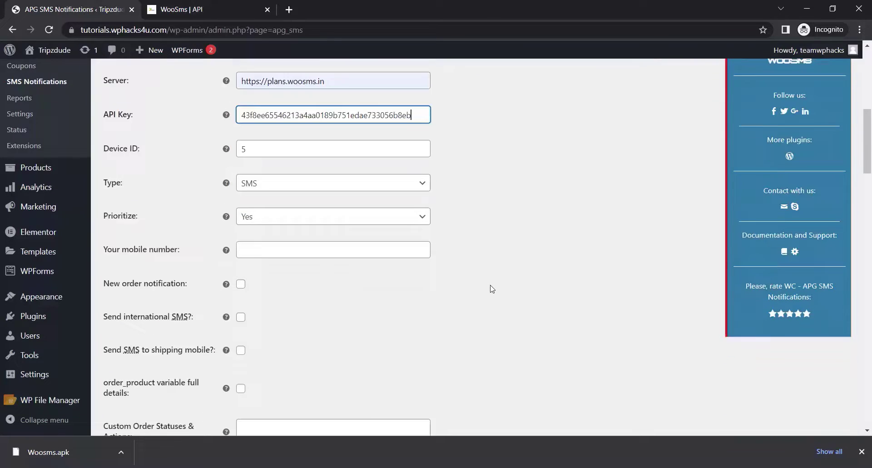
scroll(491, 288, "down", 1)
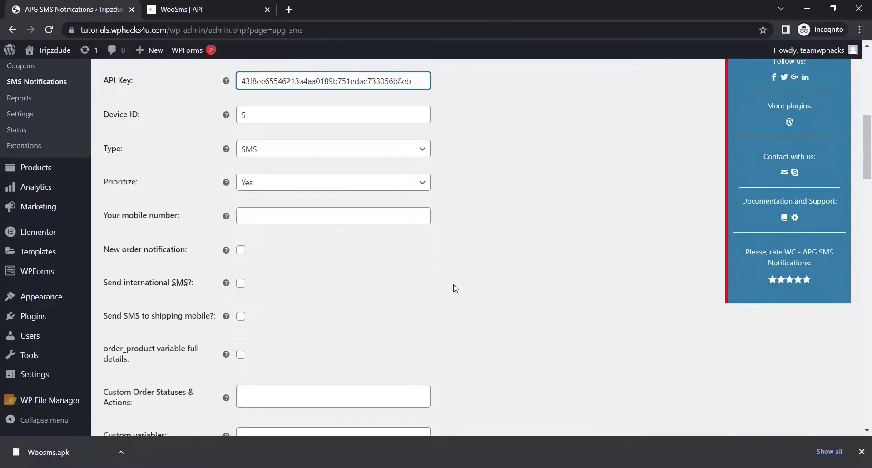
left_click(241, 251)
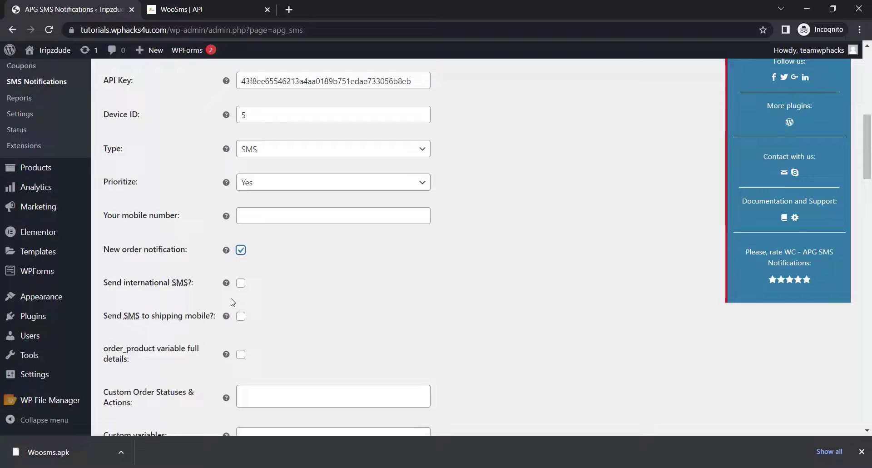
left_click(241, 318)
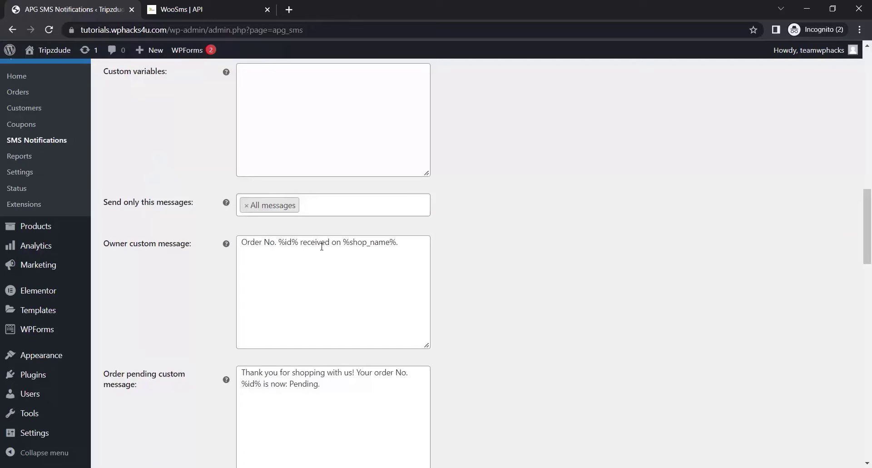
- Add 'customer name is' after the shop name in the Owner custom message
left_click(404, 241)
type("c")
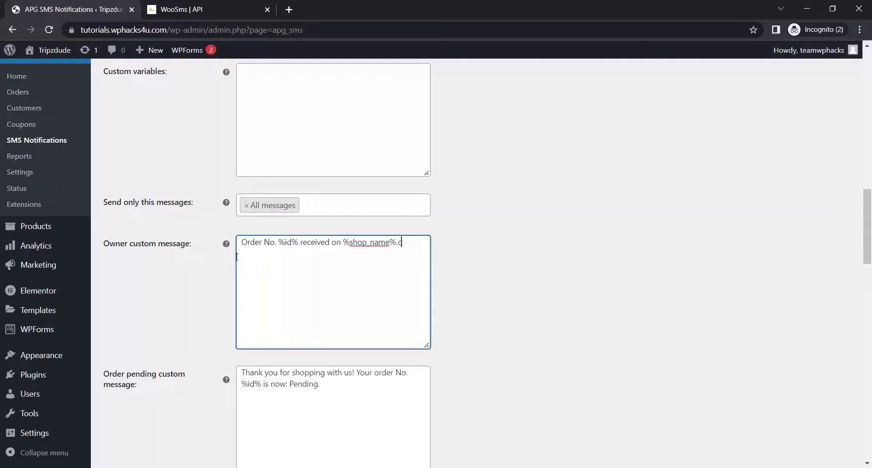
type("ustom")
type("er name is")
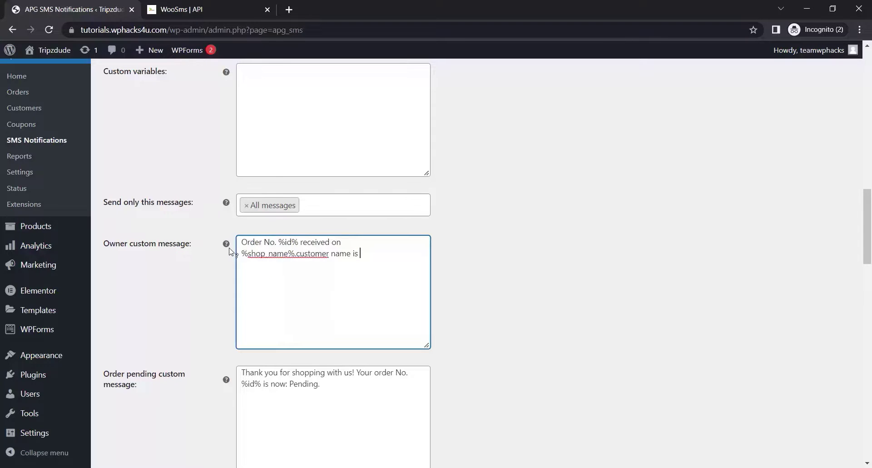
mouse_move(227, 244)
scroll(227, 248, "up", 1)
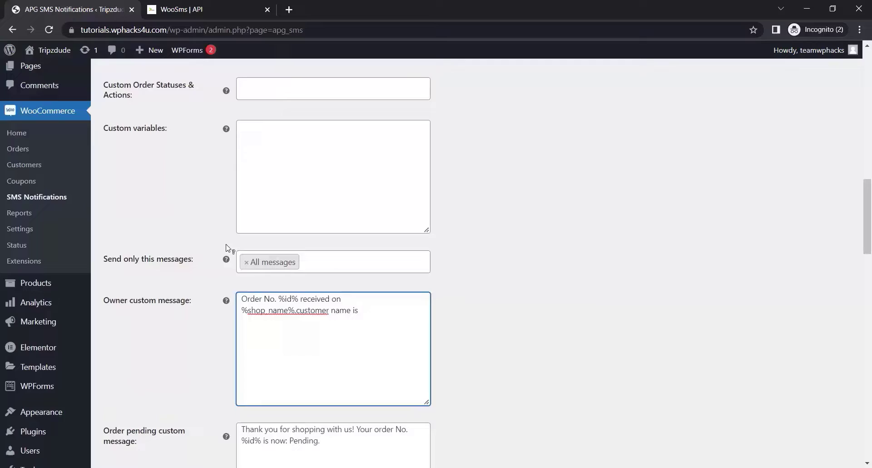
scroll(228, 247, "up", 1)
scroll(223, 337, "up", 1)
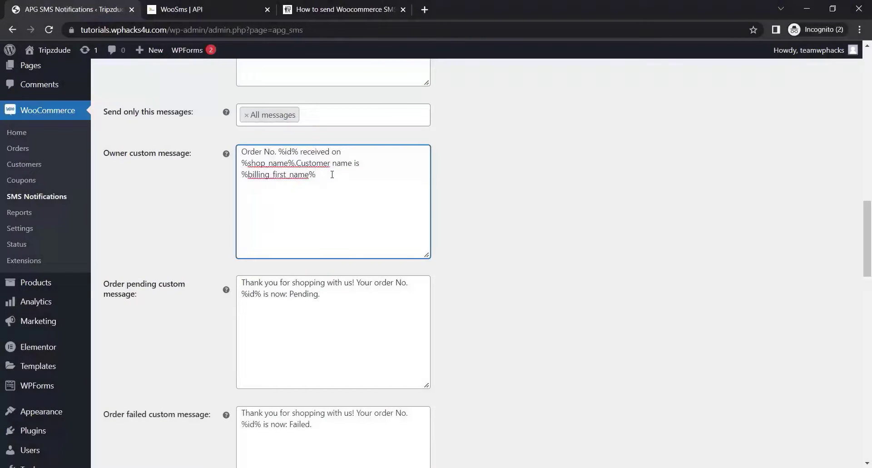
- Append 'and total amount is %order_total%' to the owner custom message, copying the variable from the tutorial
type("an")
type("amo")
type("uns")
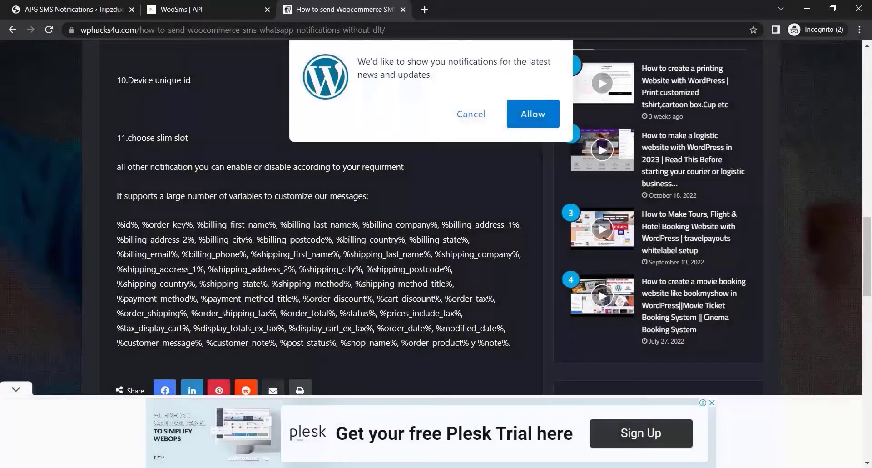
left_click_drag(278, 313, 335, 313)
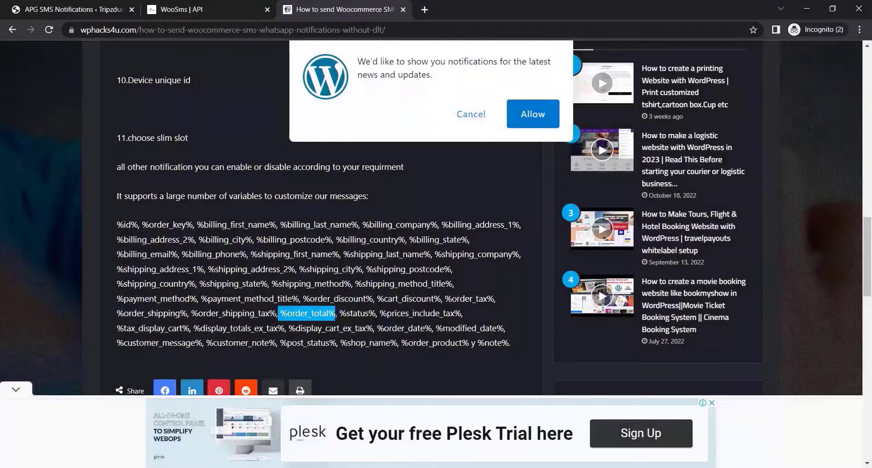
right_click(307, 315)
left_click(330, 318)
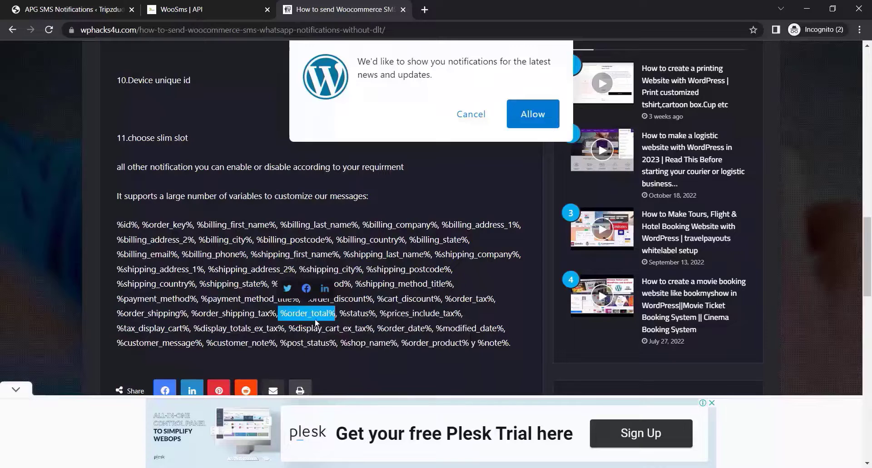
left_click(117, 9)
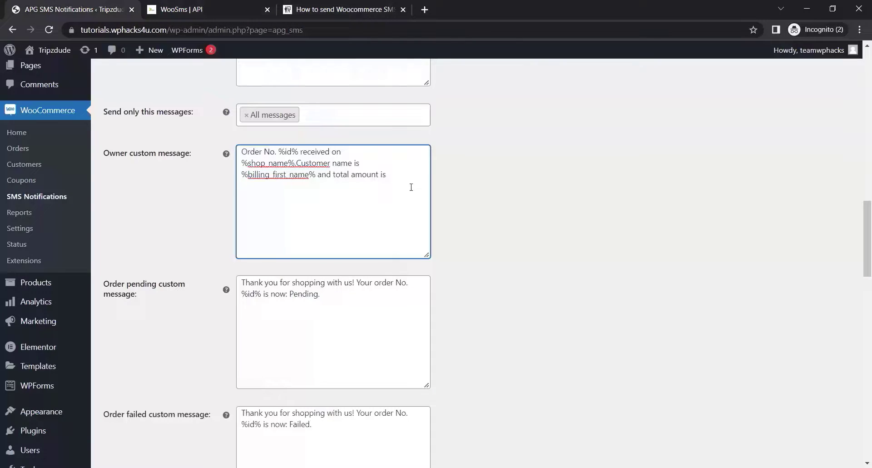
right_click(389, 173)
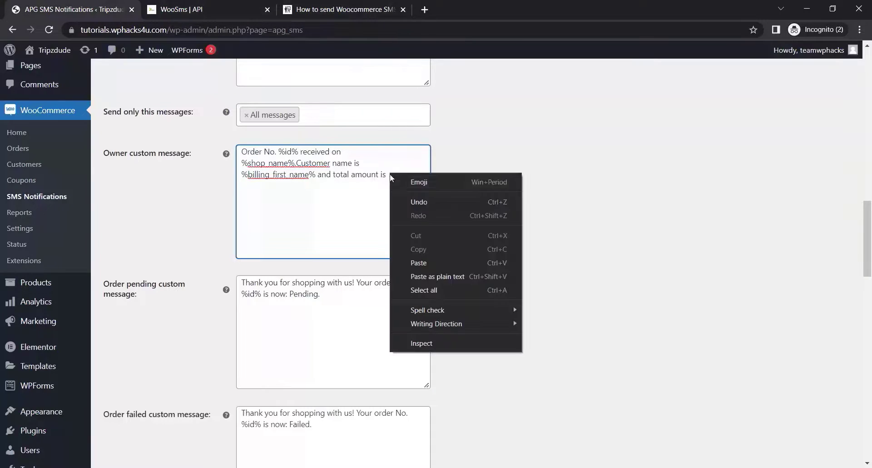
left_click(415, 262)
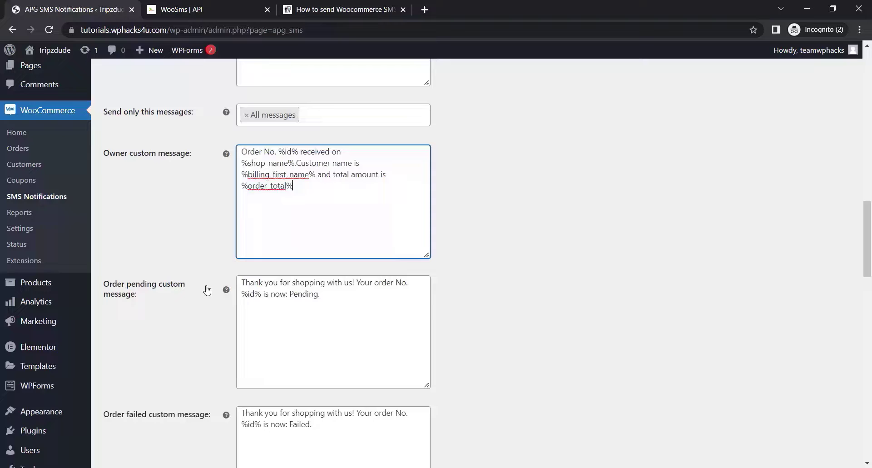
- Save the SMS notification settings
scroll(207, 289, "down", 2)
scroll(205, 287, "down", 4)
scroll(205, 287, "down", 5)
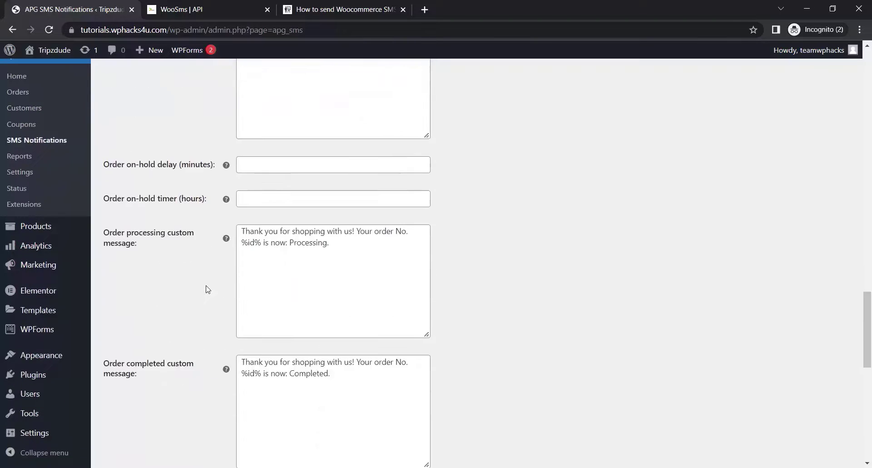
scroll(215, 285, "down", 3)
scroll(213, 286, "down", 2)
scroll(214, 286, "down", 5)
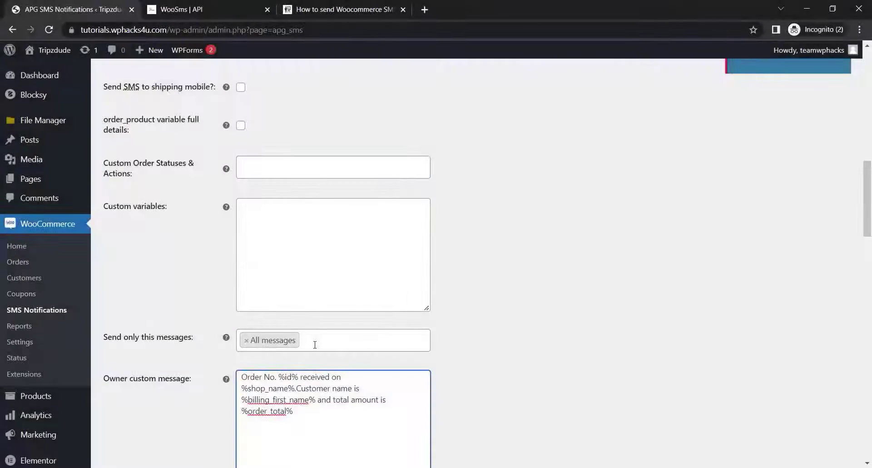
left_click(311, 342)
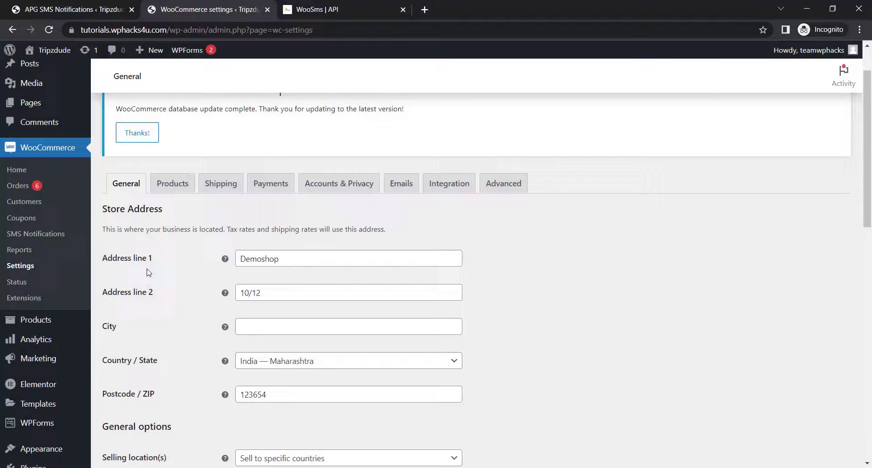
- Review the WooCommerce General settings' Demoshop store address and selling locations
scroll(146, 272, "down", 3)
scroll(146, 272, "down", 2)
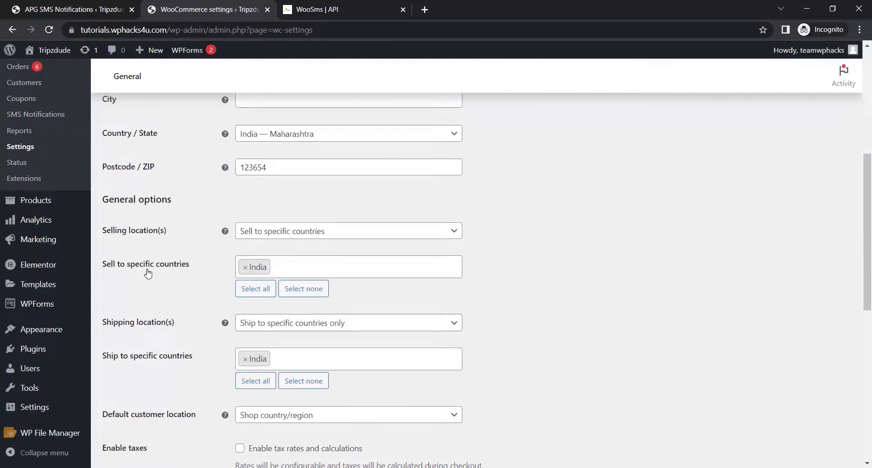
scroll(148, 273, "down", 4)
scroll(148, 272, "down", 4)
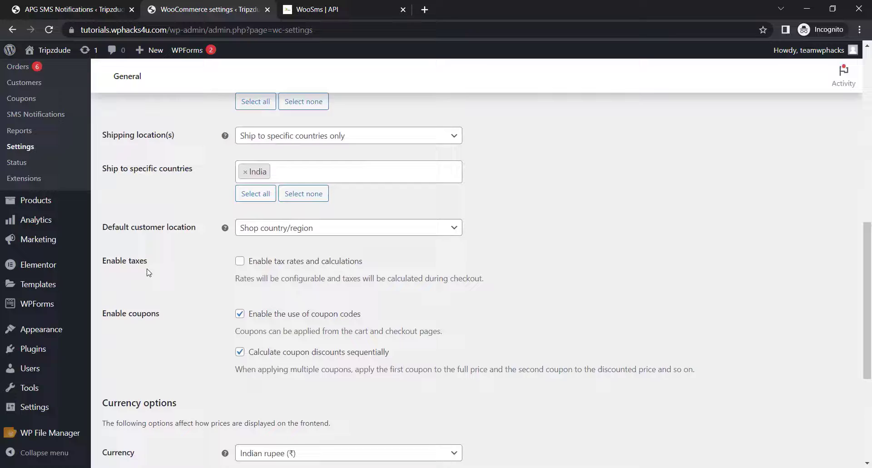
scroll(147, 272, "up", 2)
scroll(147, 272, "up", 5)
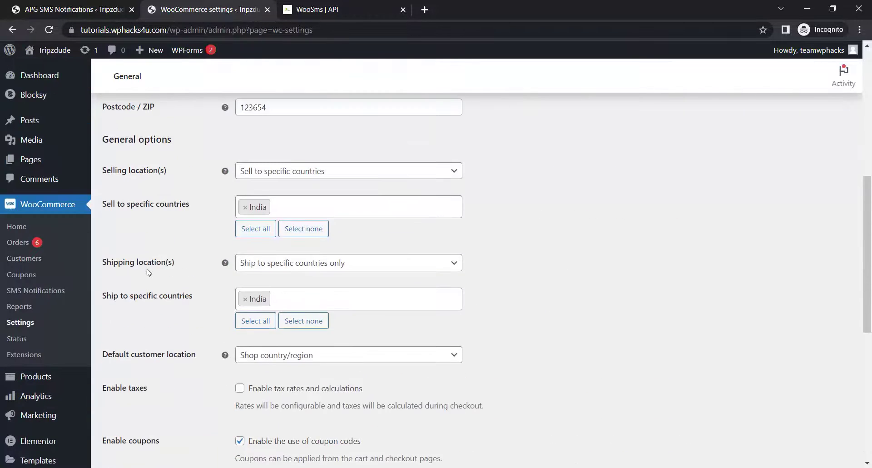
scroll(148, 272, "up", 2)
scroll(148, 273, "up", 1)
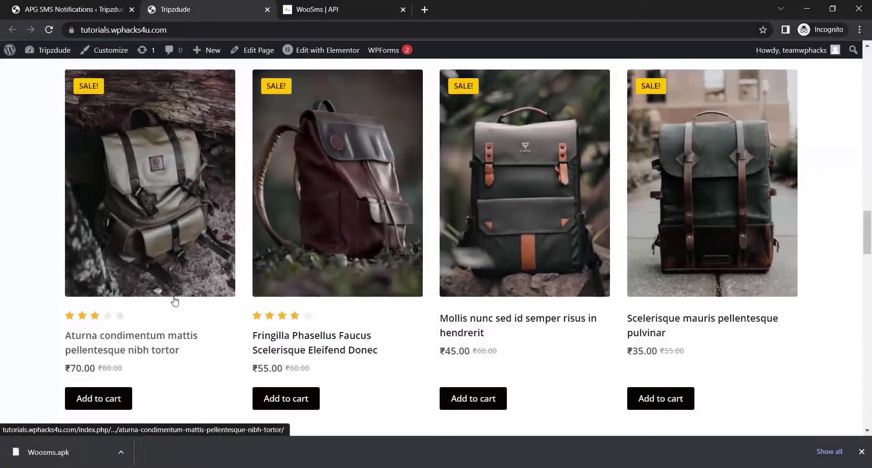
- Add the ₹70 Aturna backpack to the cart and proceed to the checkout billing form
left_click(103, 403)
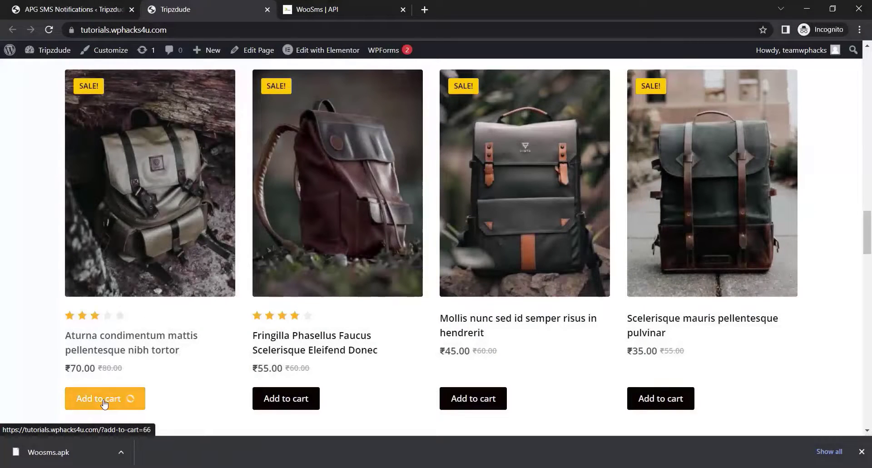
left_click(104, 402)
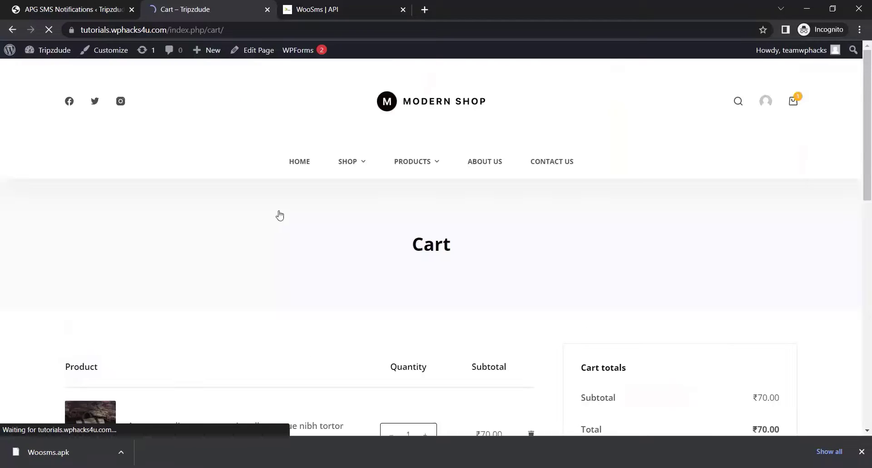
scroll(280, 216, "down", 5)
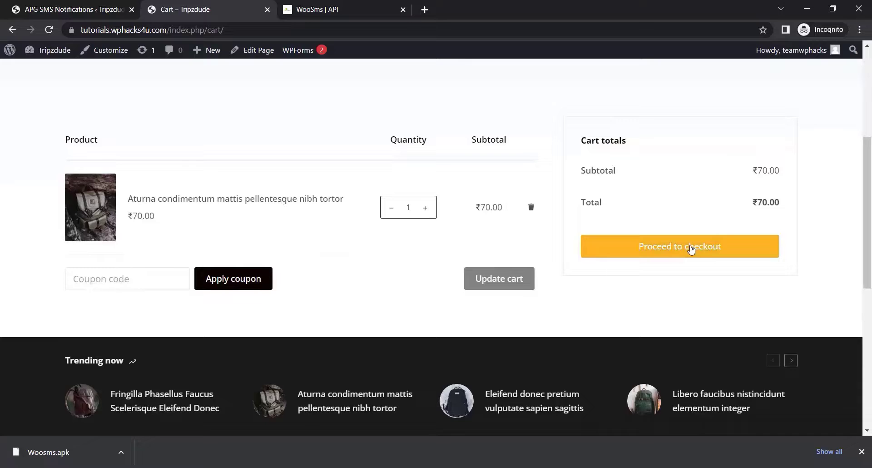
left_click(691, 248)
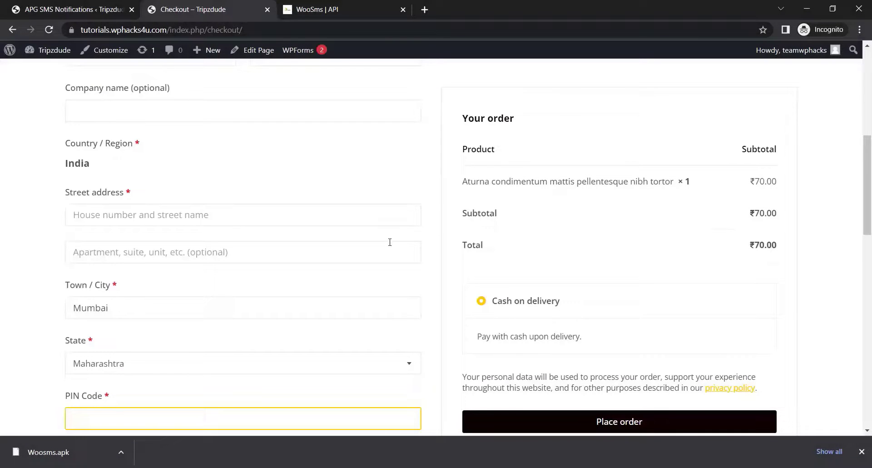
scroll(390, 242, "down", 2)
scroll(390, 245, "down", 1)
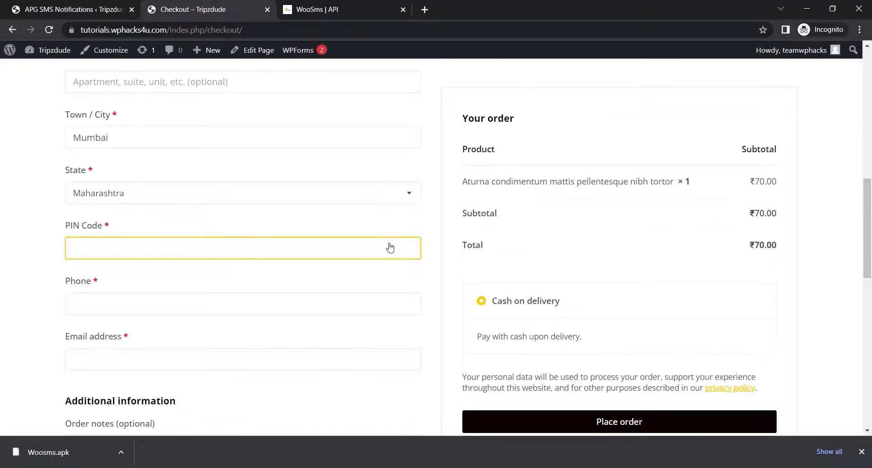
scroll(41, 298, "down", 1)
scroll(45, 298, "down", 1)
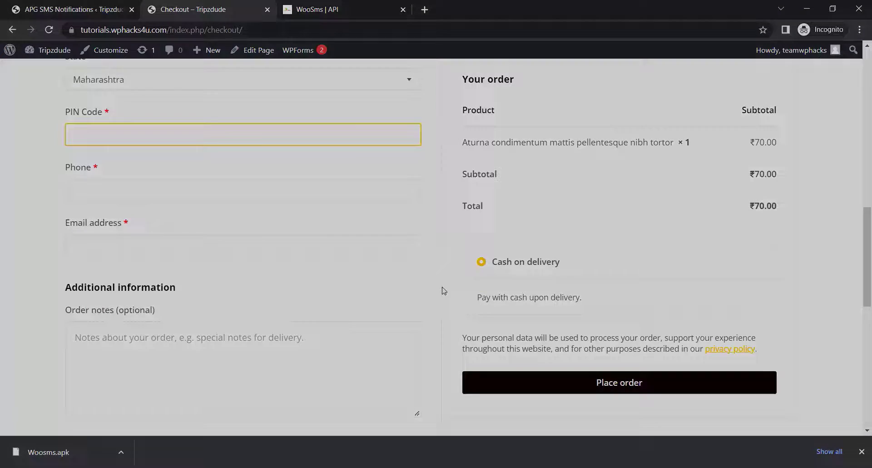